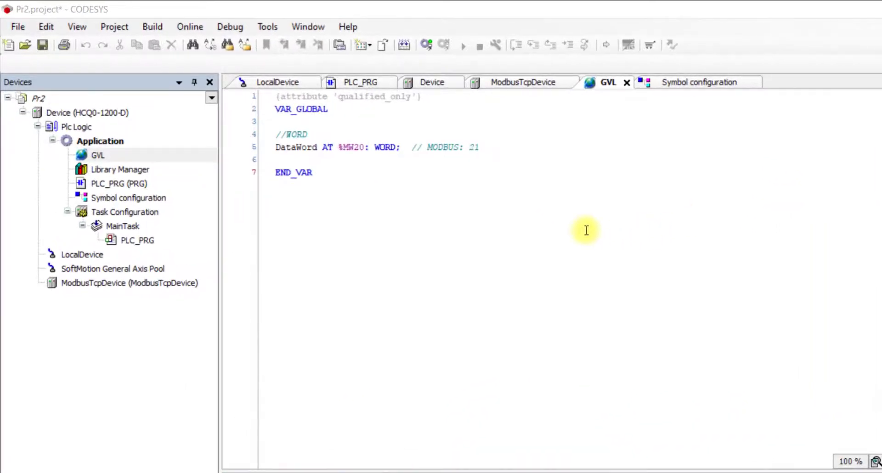
- Select the DataWord declaration, then review and close the GVL object's build properties
left_click_drag(479, 147, 274, 153)
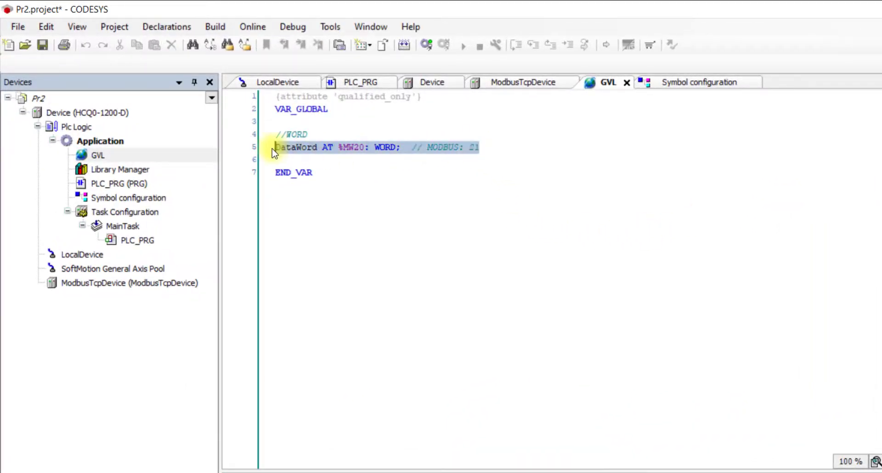
left_click(472, 262)
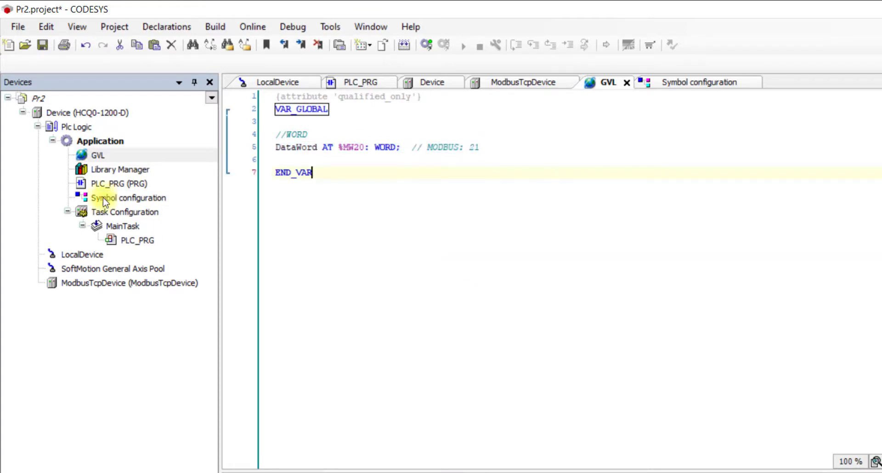
right_click(102, 160)
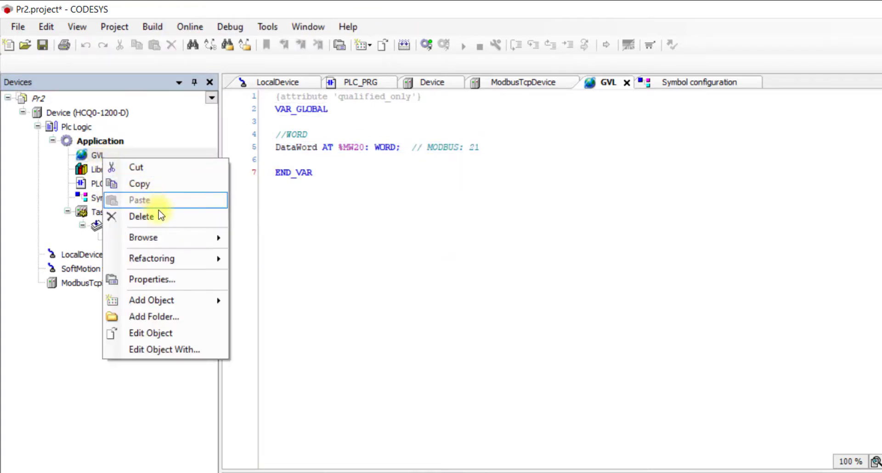
left_click(190, 281)
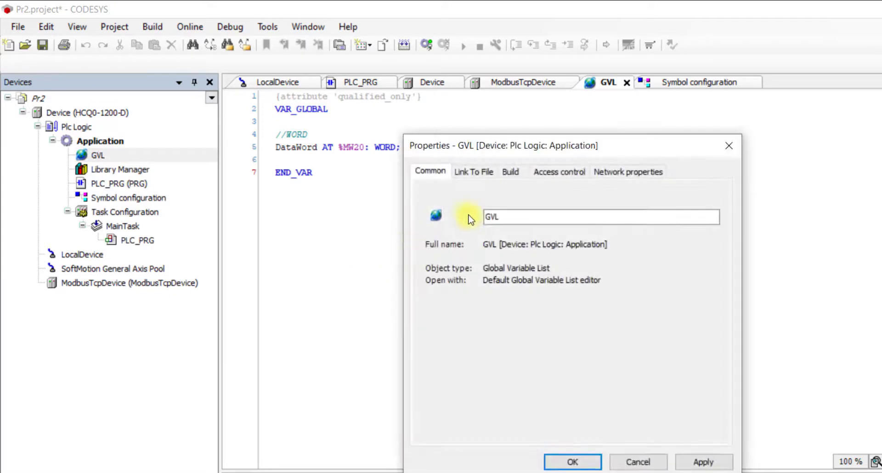
left_click(510, 172)
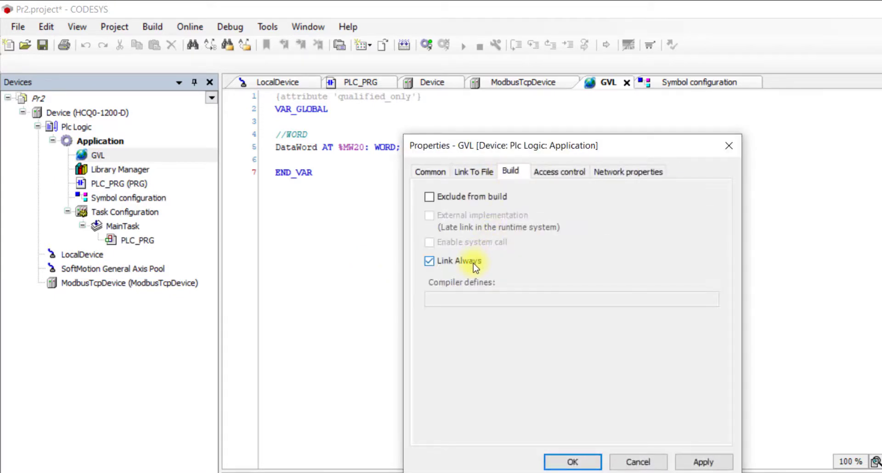
left_click(585, 462)
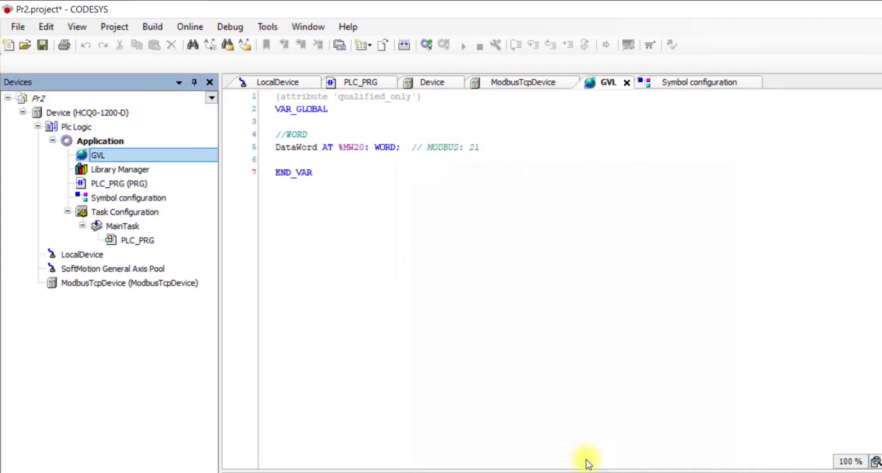
- Build the project and expand GVL in Symbol configuration to the checked DataWord symbol (WORD, MODBUS: 21)
double_click(155, 200)
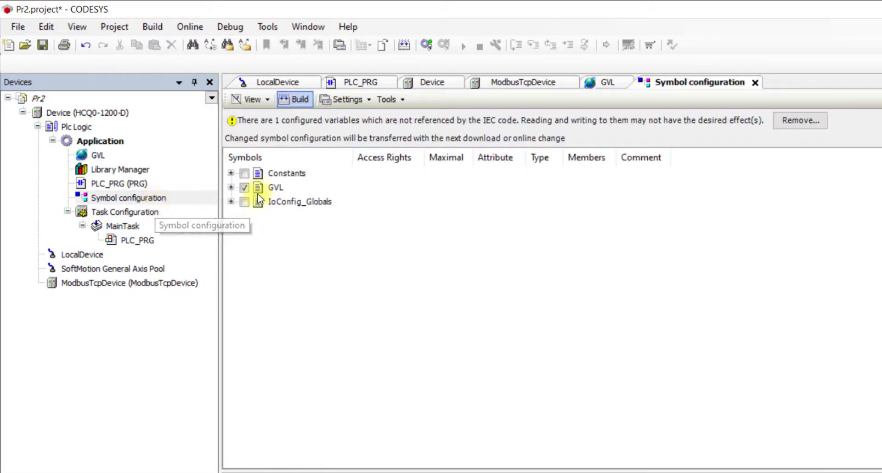
left_click(231, 187)
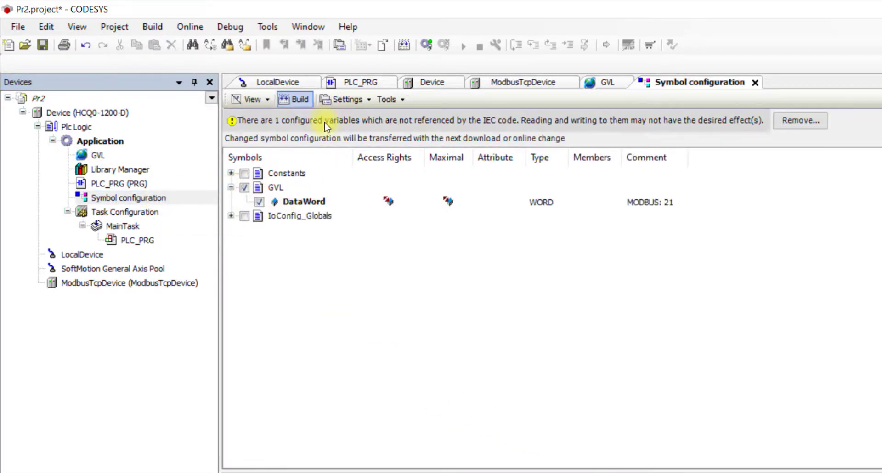
left_click(296, 99)
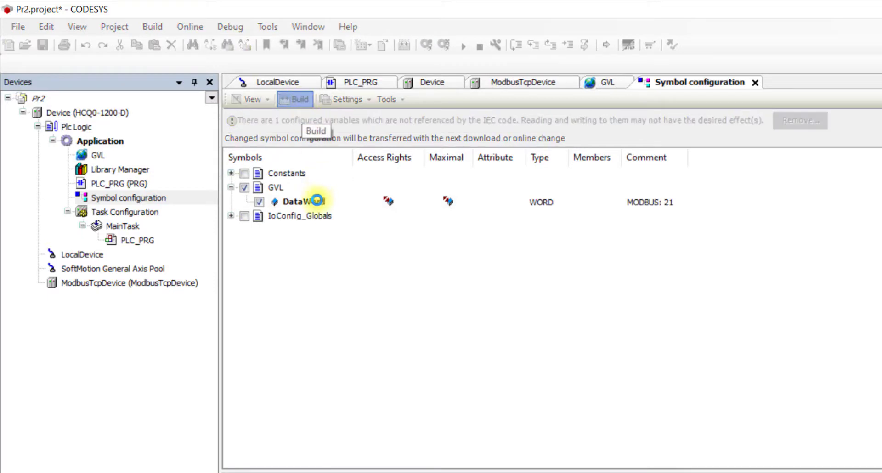
left_click(231, 188)
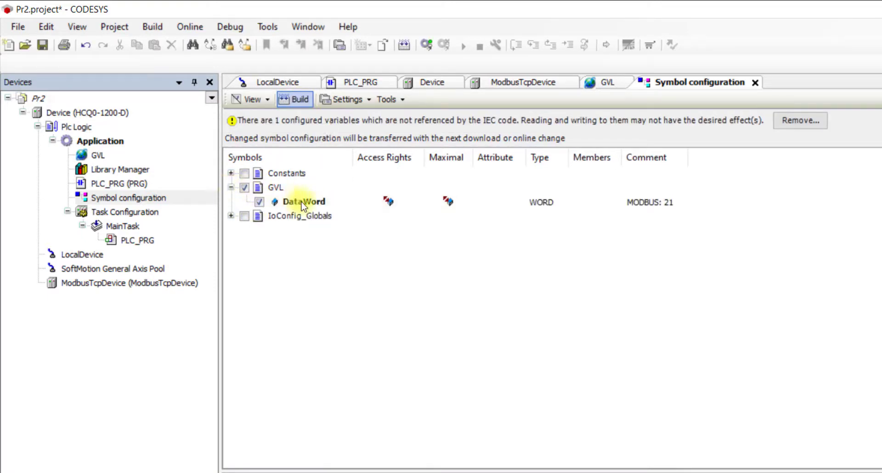
left_click(19, 27)
- Save the project as Pr3 in Desktop\Codesys KepServerEX ARTI Driver
left_click(87, 112)
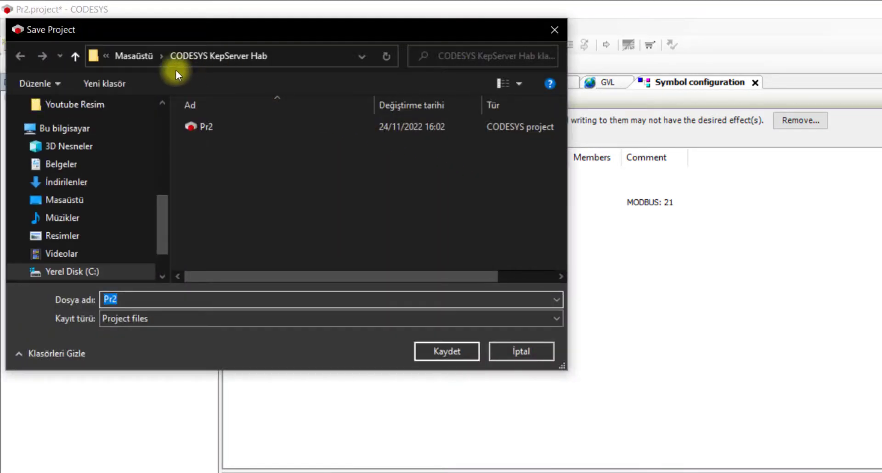
left_click(139, 57)
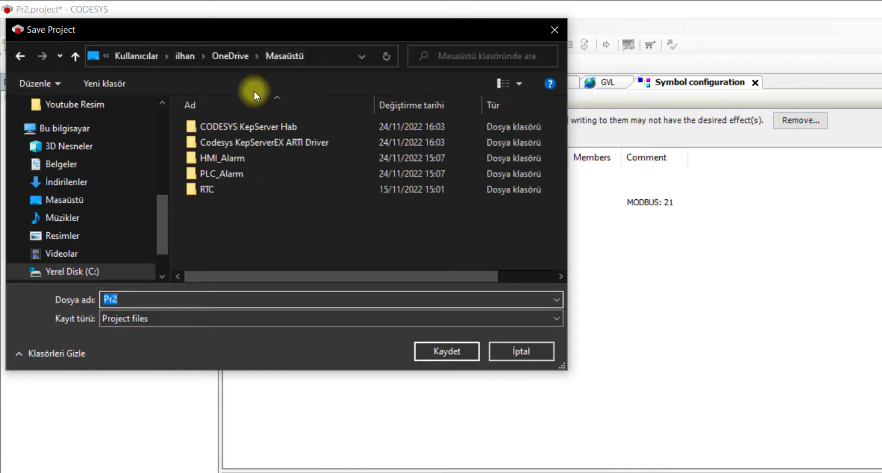
double_click(278, 148)
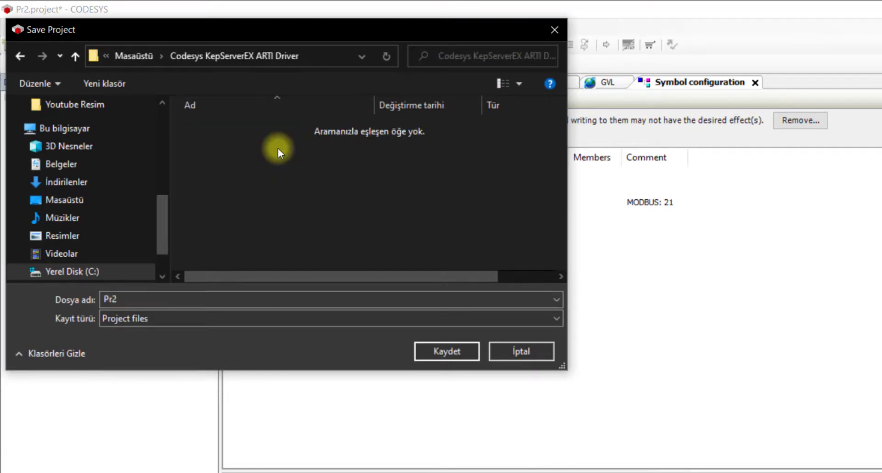
left_click(217, 301)
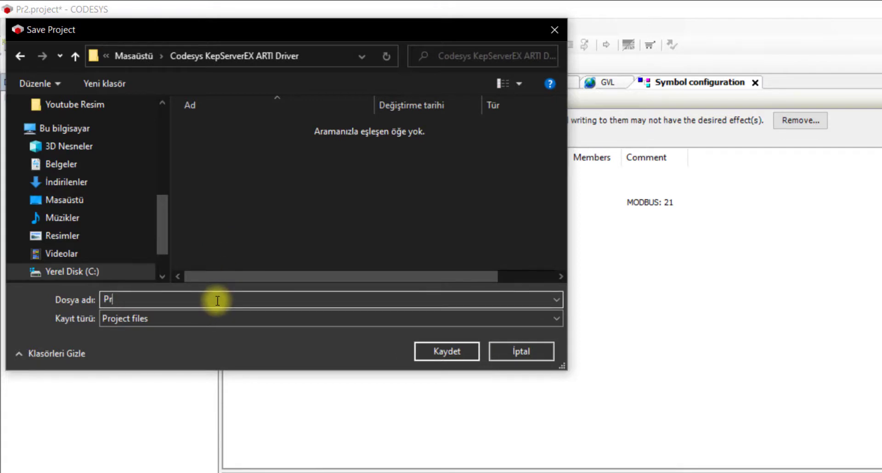
type("3")
left_click(445, 355)
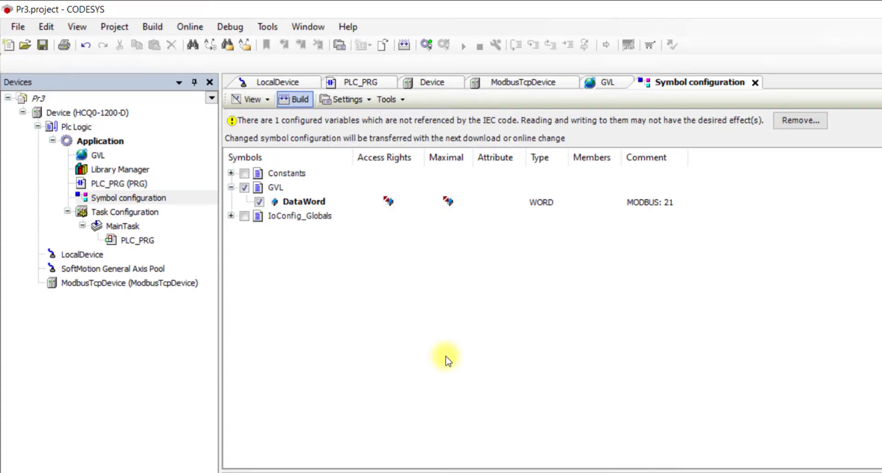
- Generate code, check the Device PLC settings, and scan for HCQ0-1200D-1 [0064] under Gateway-1
left_click(152, 27)
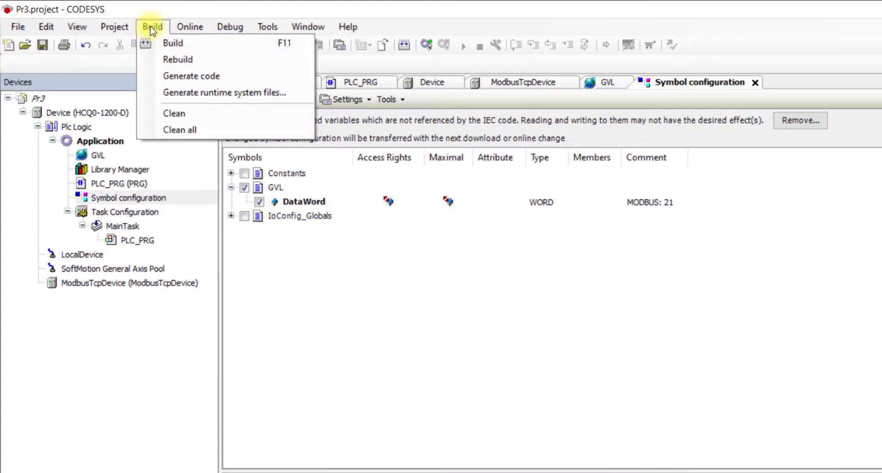
left_click(193, 76)
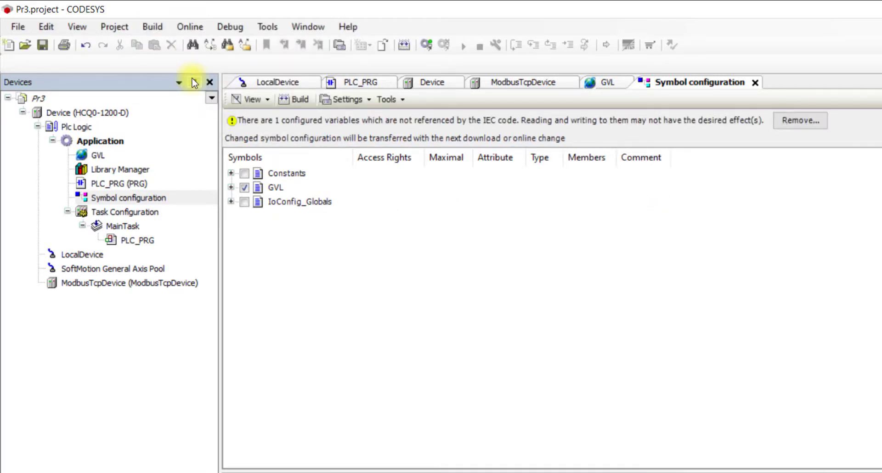
double_click(72, 115)
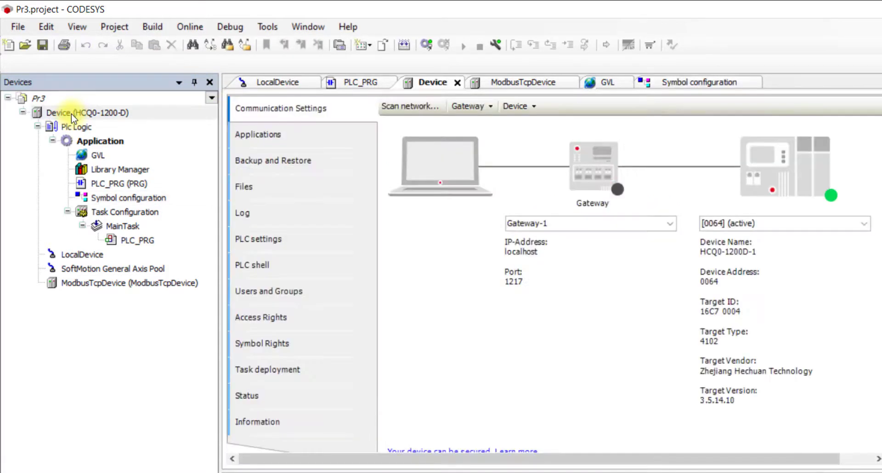
left_click(334, 240)
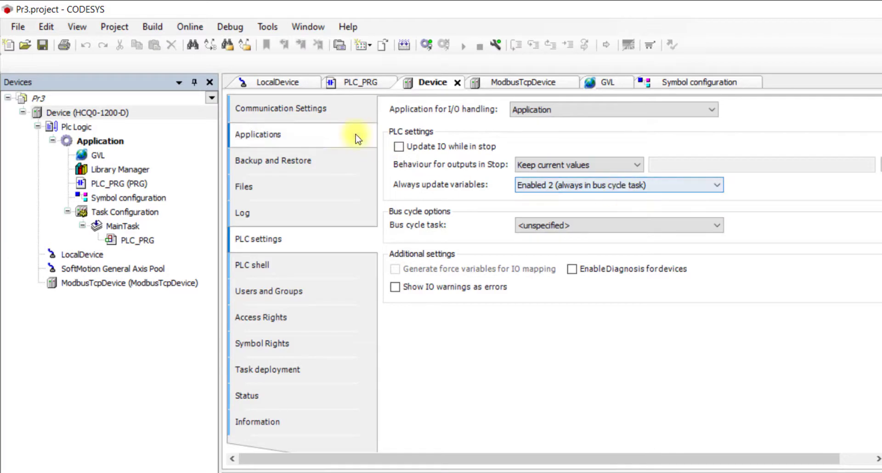
left_click(306, 108)
left_click(420, 106)
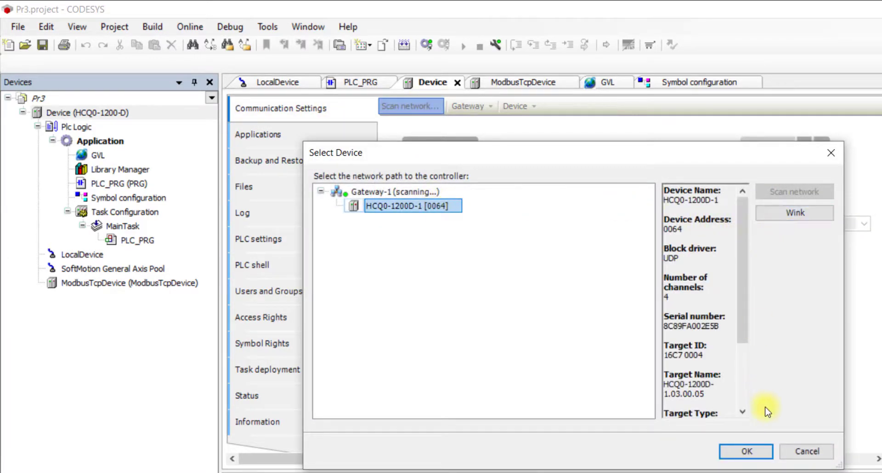
- Target HCQ0-1200D-1, log in with download, and start the Pr3 application on the PLC
left_click(753, 453)
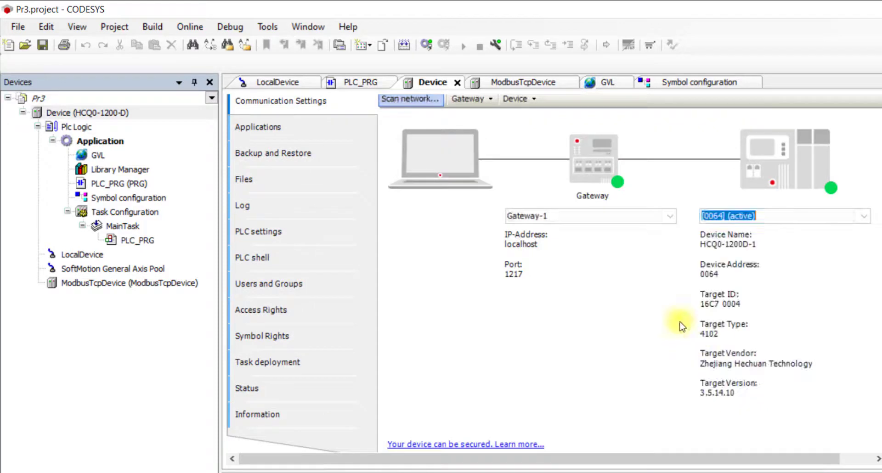
left_click(427, 44)
left_click(480, 314)
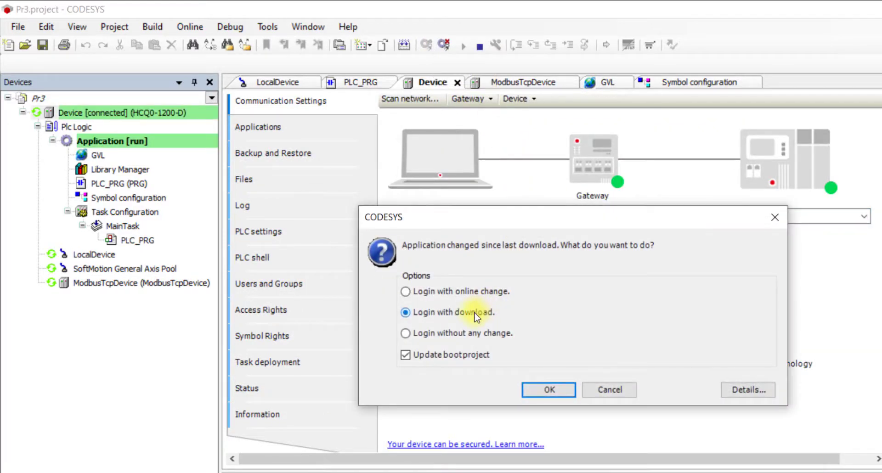
left_click(559, 391)
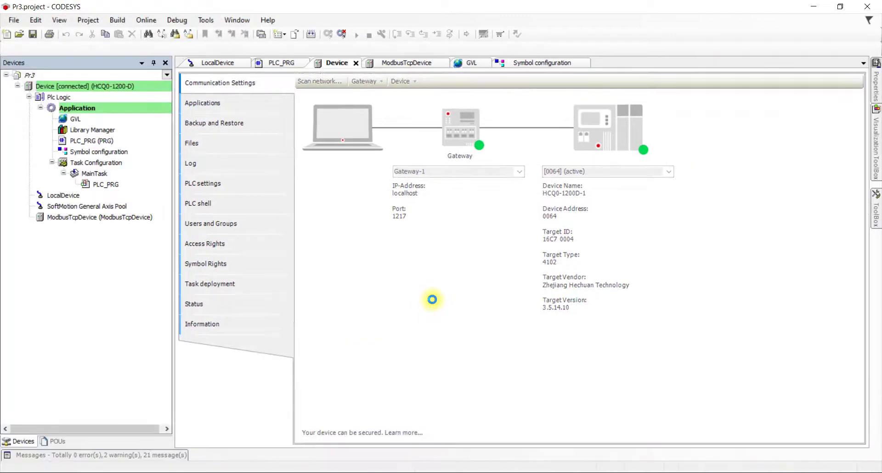
left_click(356, 37)
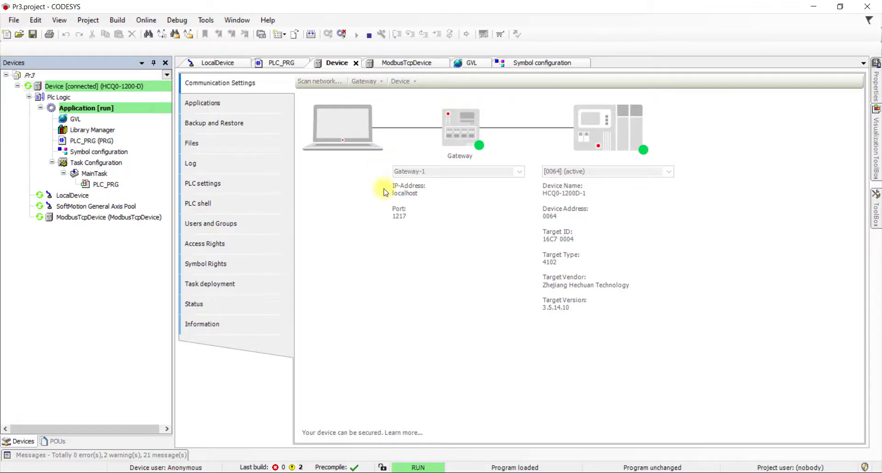
- Locate the generated Pr3.Device.Application XML file in the Codesys KepServerEX ARTI Driver folder
mouse_move(191, 470)
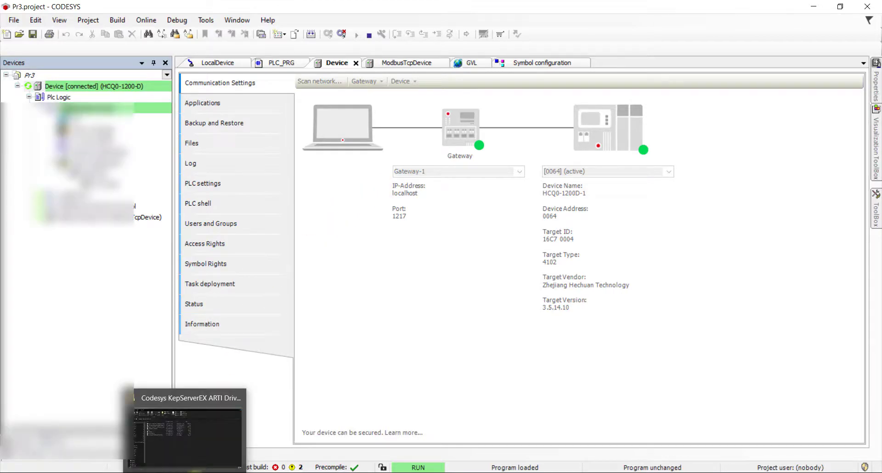
left_click(194, 434)
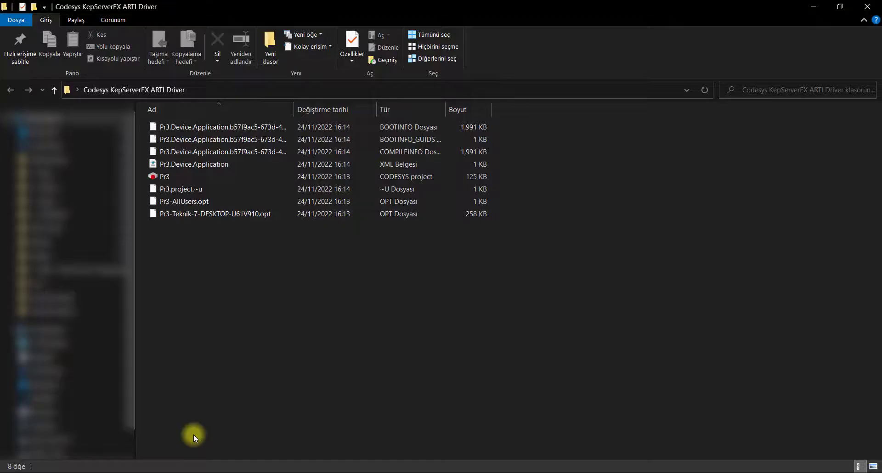
left_click(258, 165)
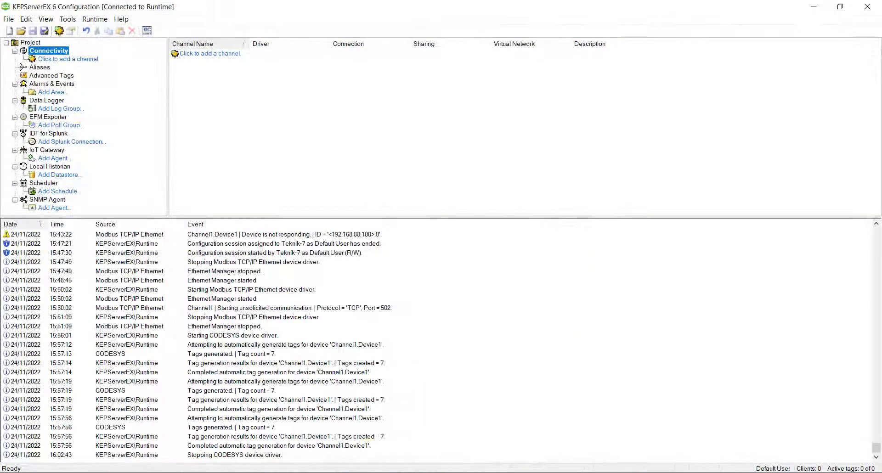
- Add a CODESYS channel named Channel1 with default settings, replacing invalid floats with zero
left_click(85, 60)
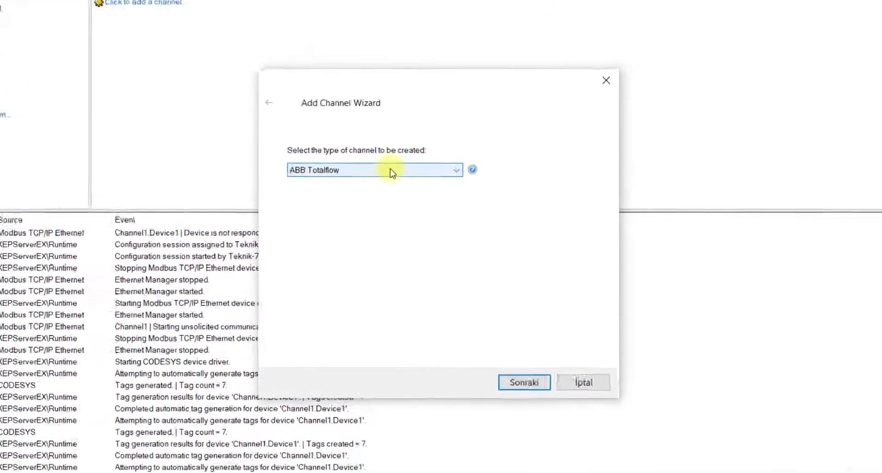
left_click(390, 169)
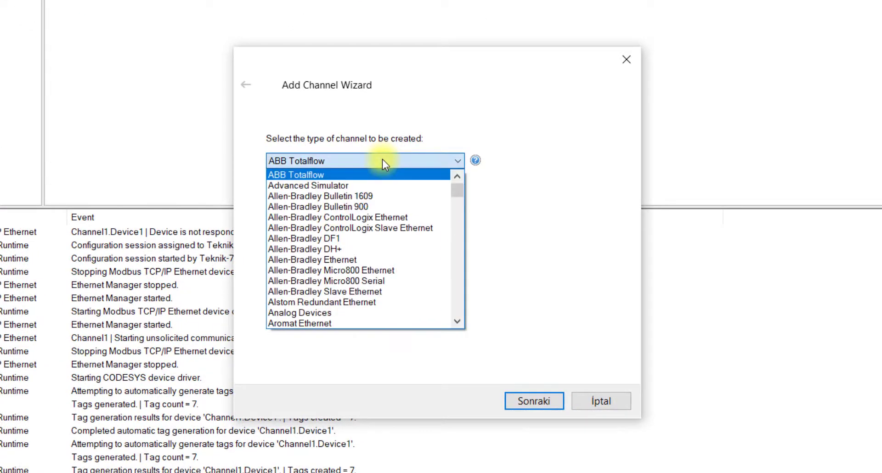
key("c")
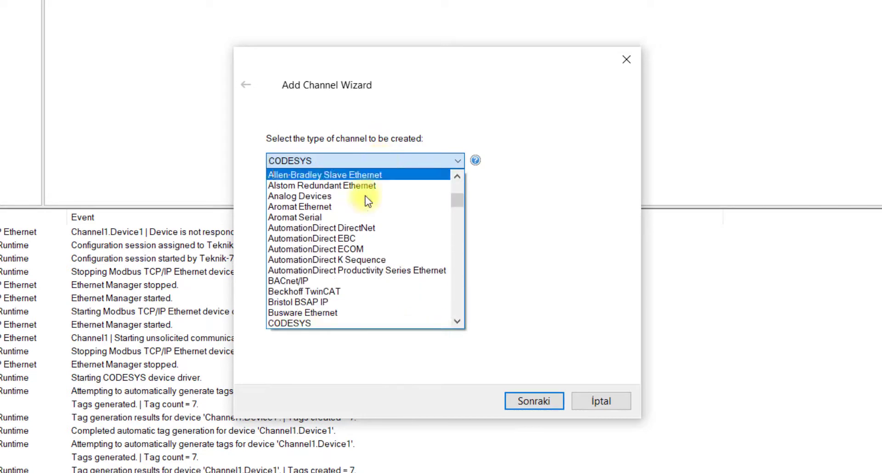
left_click(332, 324)
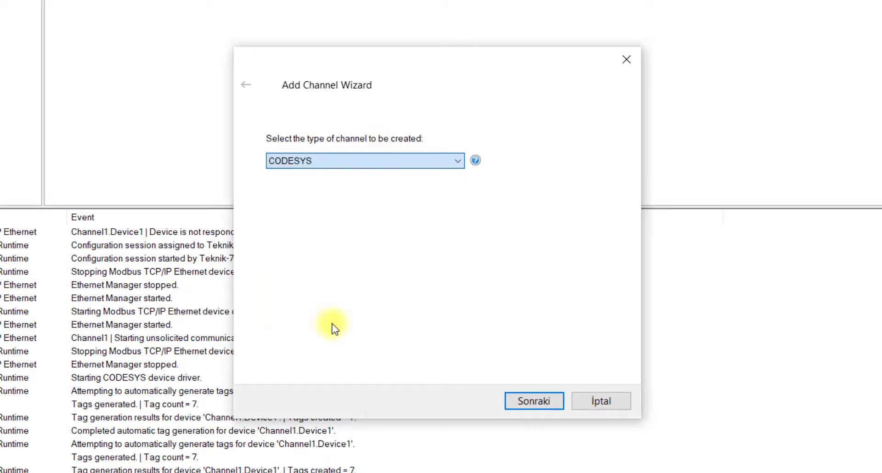
left_click(543, 402)
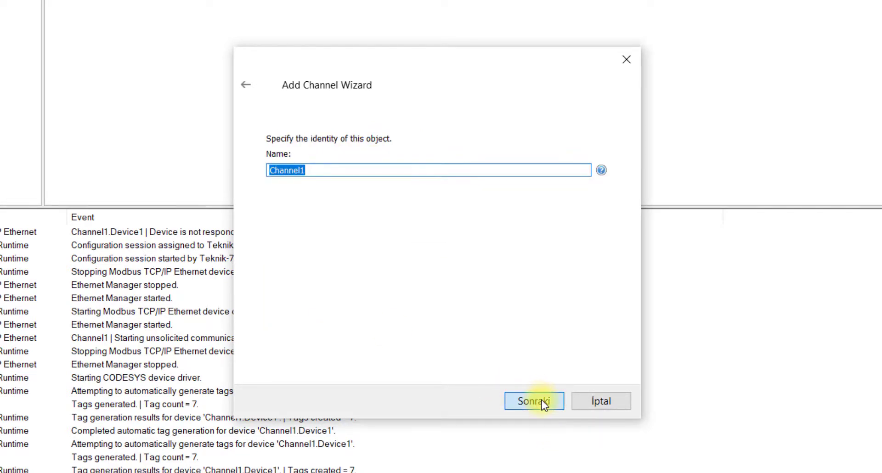
left_click(543, 402)
left_click(544, 403)
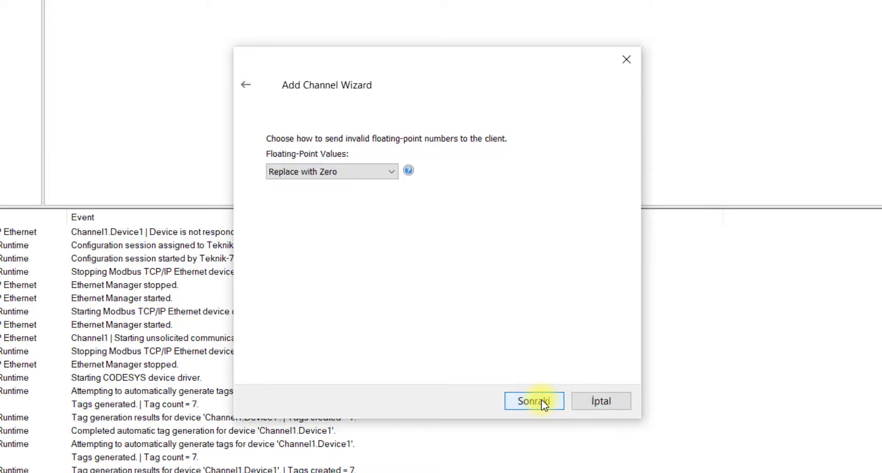
left_click(543, 402)
left_click(543, 402)
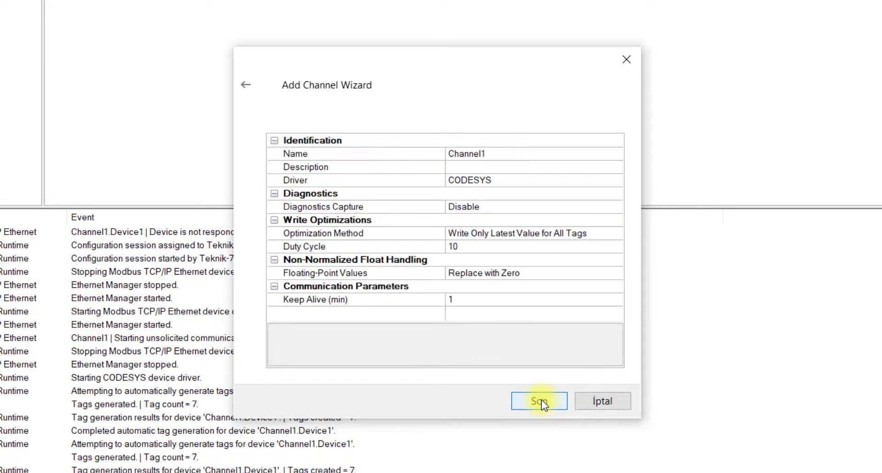
left_click(540, 402)
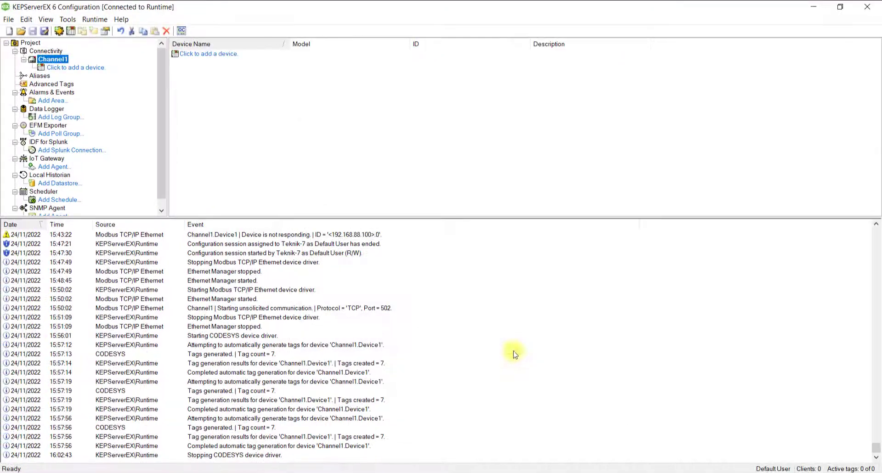
- Add Device1 with model CODESYS V3 Ethernet, keeping default scan, demotion and tag-generation settings
double_click(80, 67)
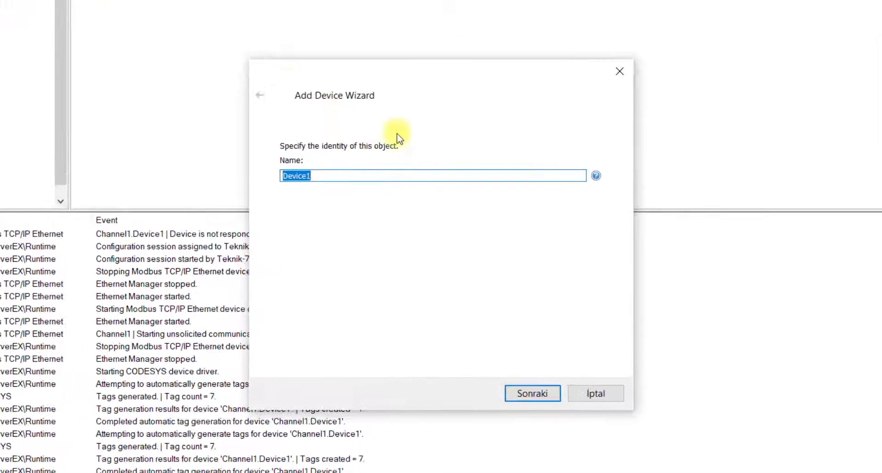
left_click(533, 394)
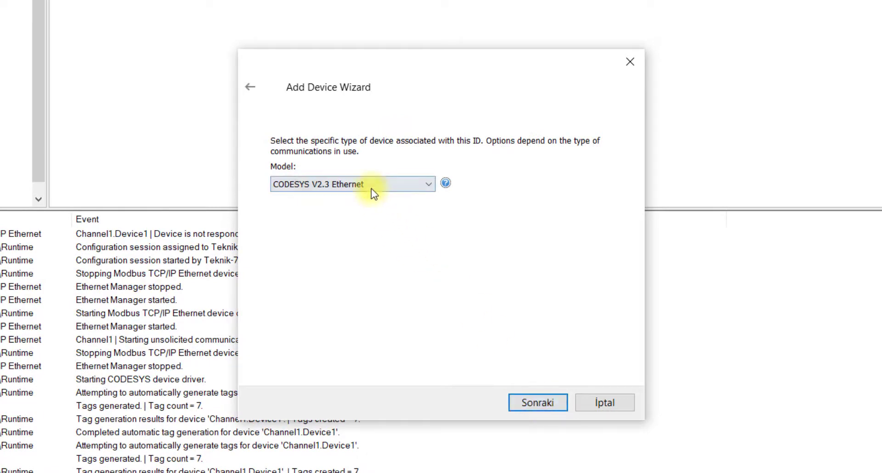
left_click(371, 186)
left_click(388, 210)
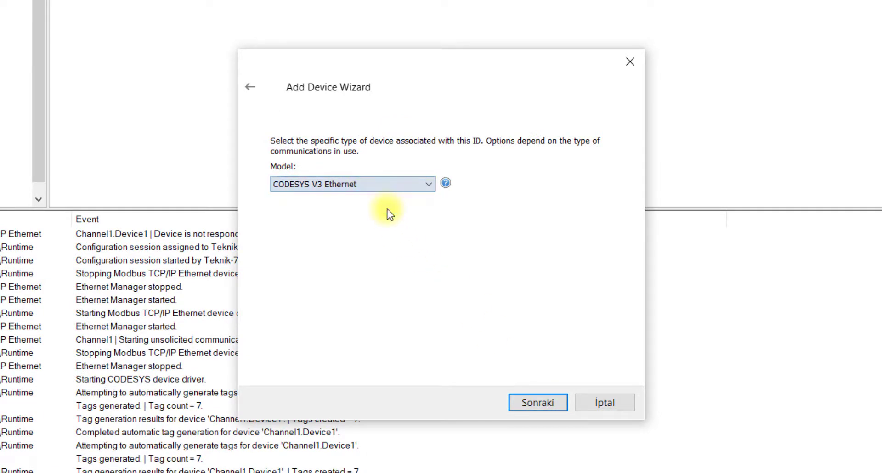
left_click(543, 401)
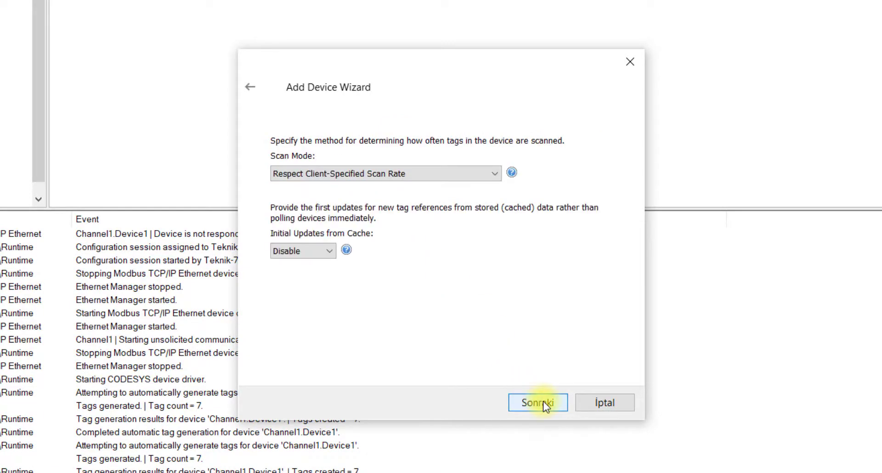
left_click(543, 402)
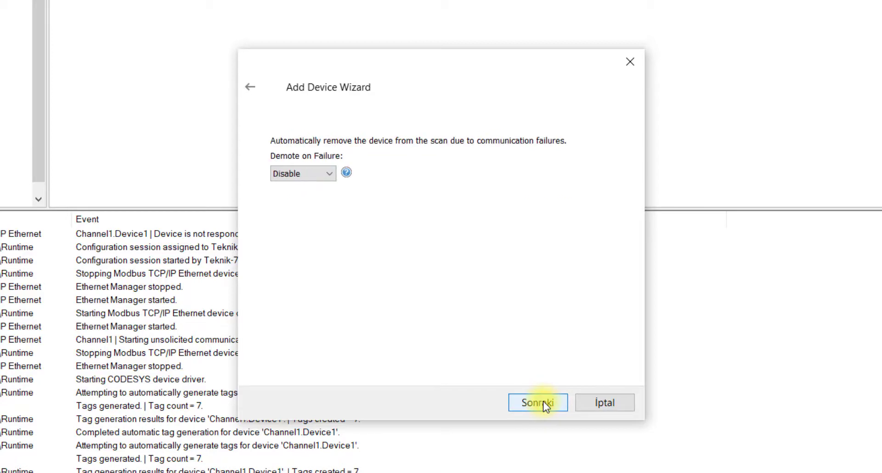
left_click(543, 401)
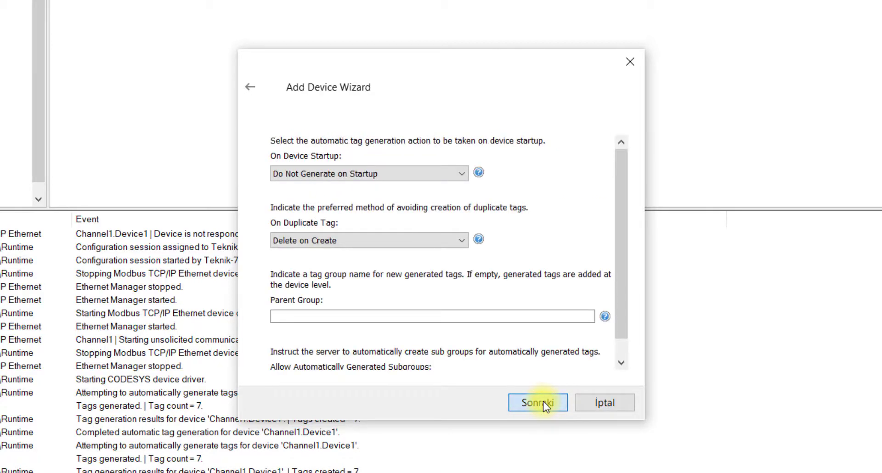
left_click(544, 402)
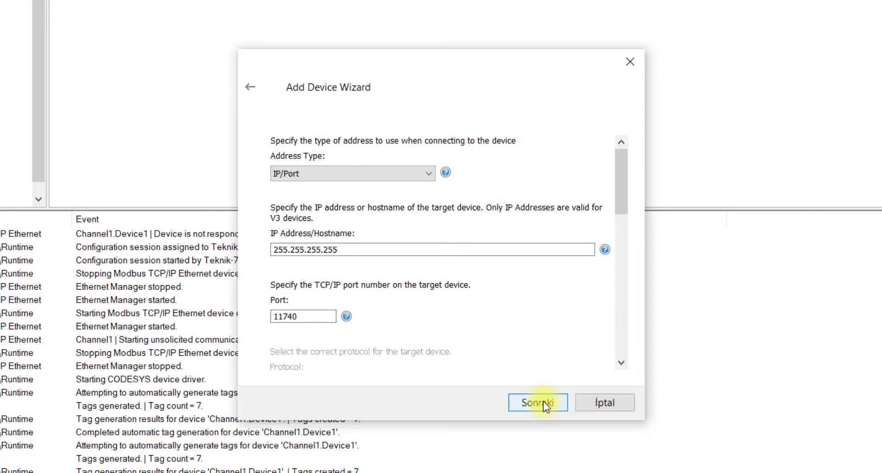
- Clear the placeholder IP address 255.255.255.255 from the device's IP field
left_click(350, 249)
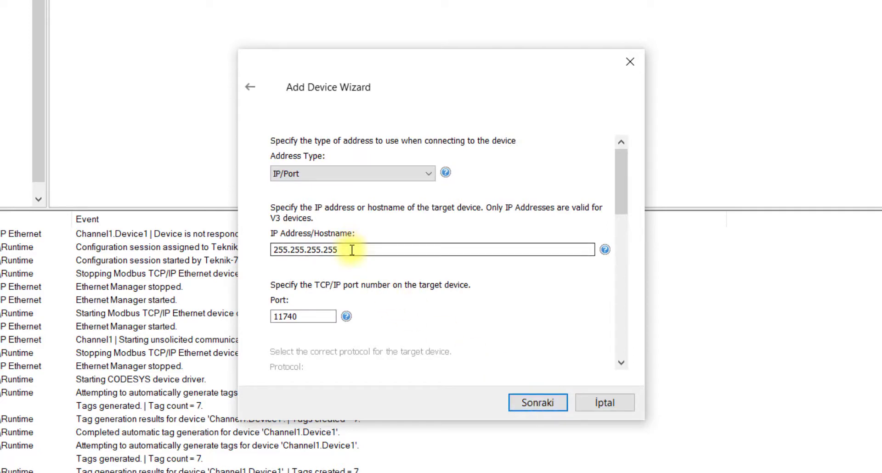
left_click_drag(345, 249, 252, 248)
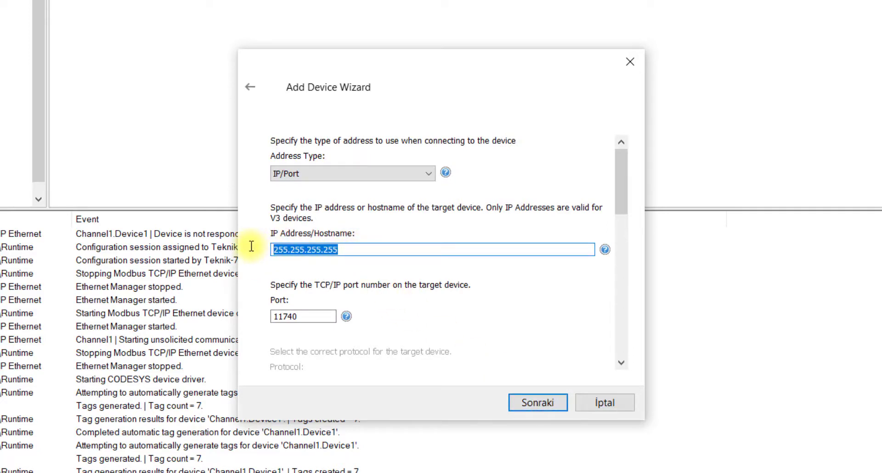
key("BackSpace")
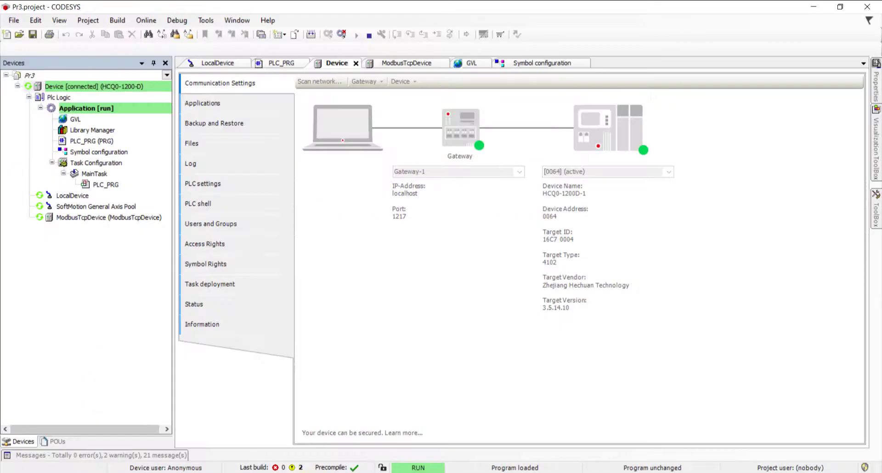
- Confirm in CODESYS LocalDevice parameters that the PLC's Lan1 IPAddr is 192.168.88.100
double_click(80, 196)
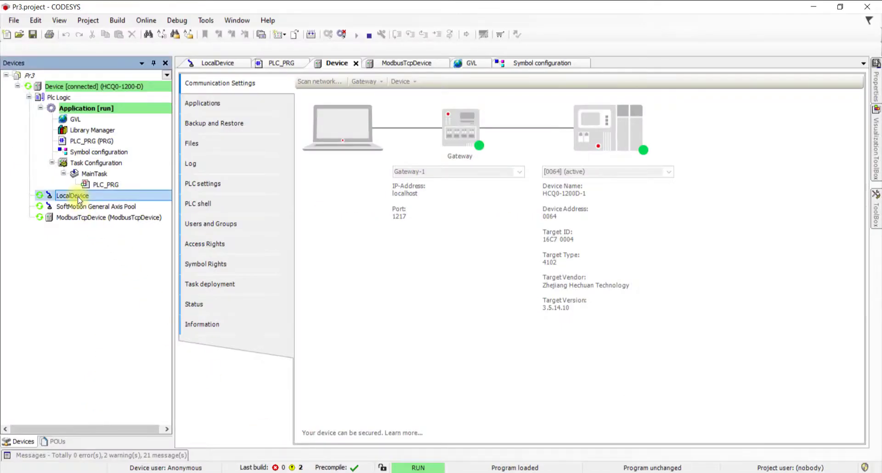
left_click(568, 134)
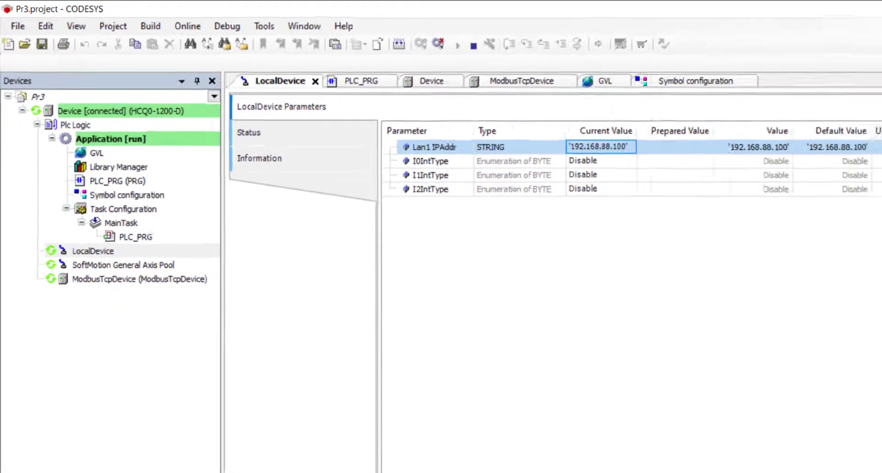
left_click(355, 439)
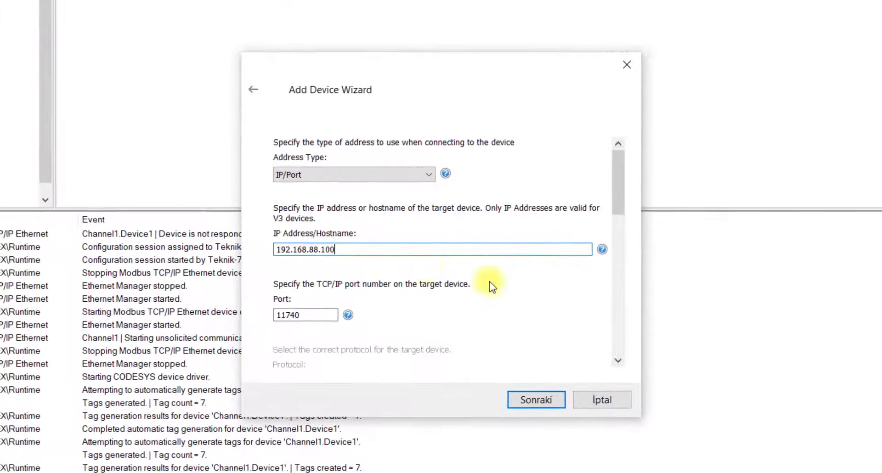
- Finish Device1 with gateway disabled, 500 tags per request, and no login credentials
left_click(558, 401)
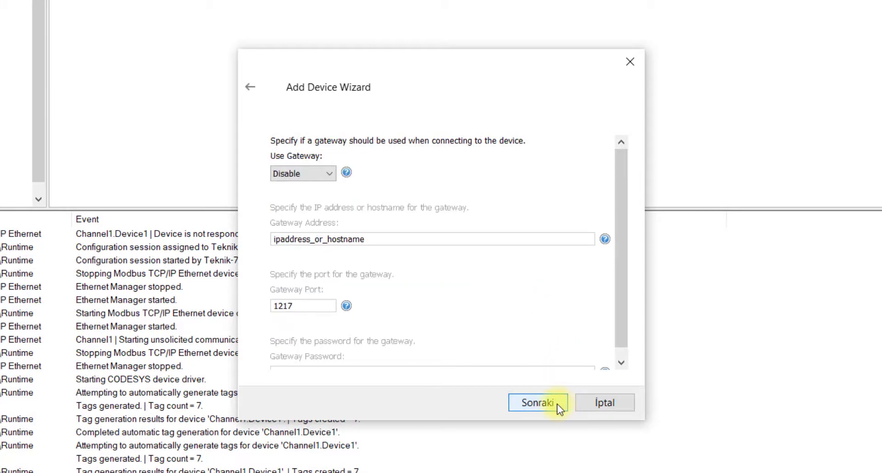
left_click(559, 404)
left_click(558, 404)
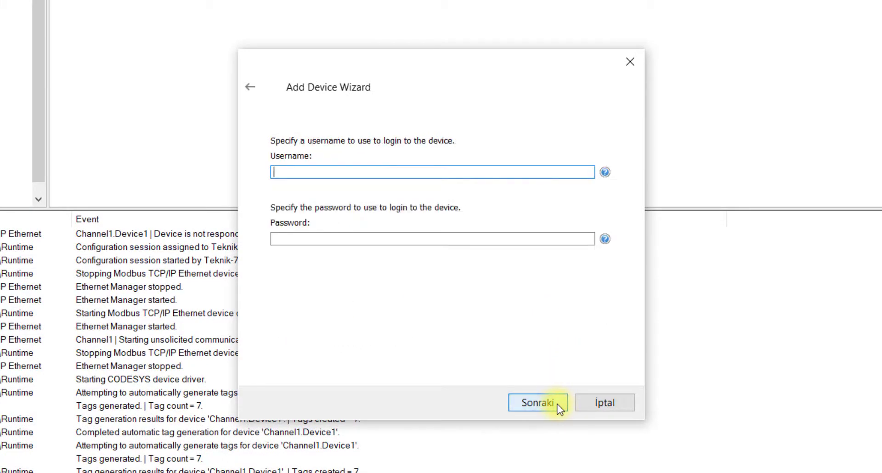
left_click(558, 405)
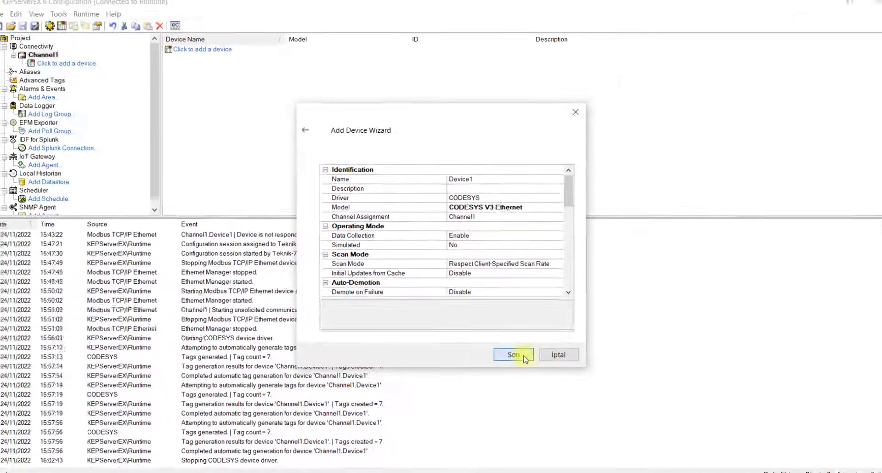
left_click(513, 355)
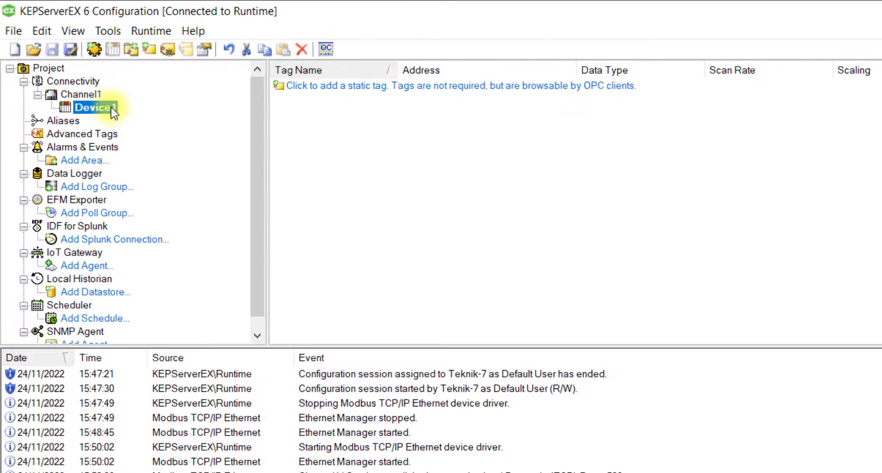
- Create tags automatically from Device1's Tag Generation properties
right_click(113, 110)
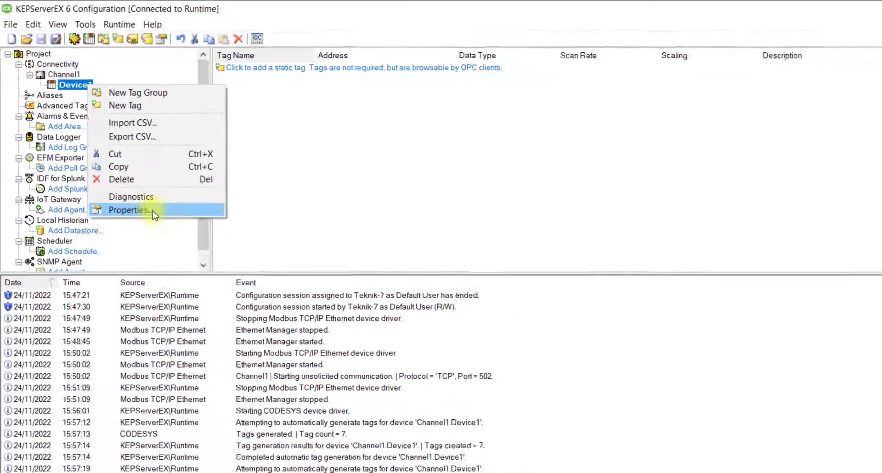
left_click(164, 266)
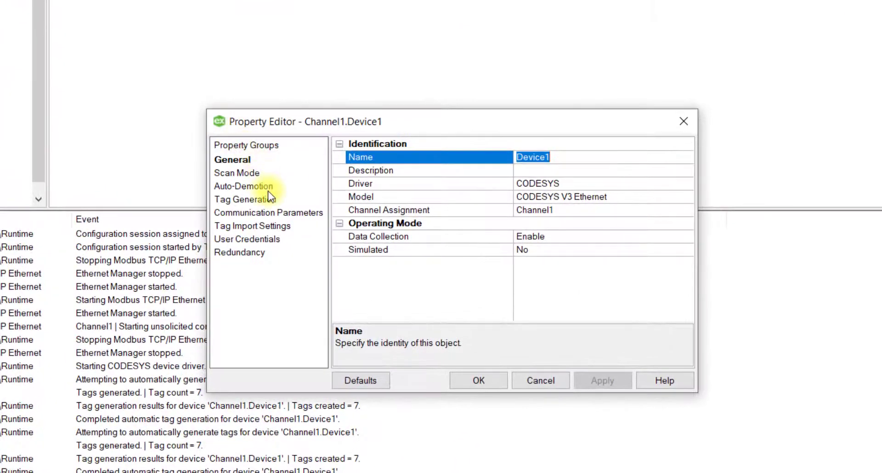
left_click(269, 202)
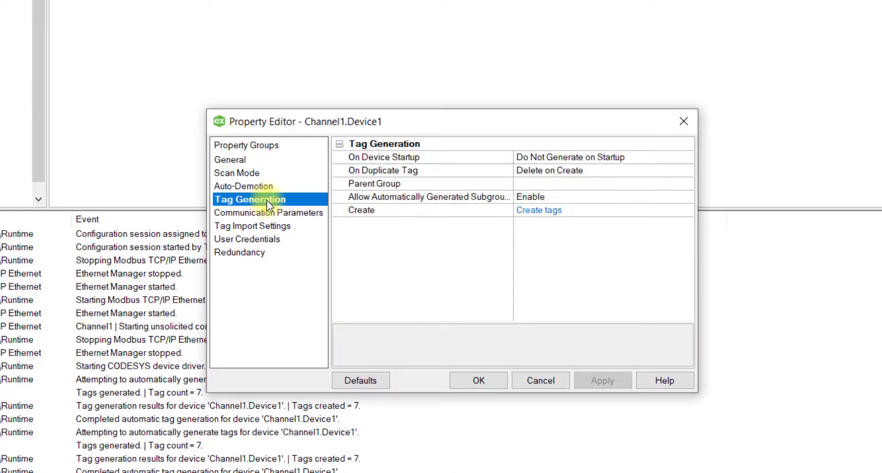
left_click(554, 213)
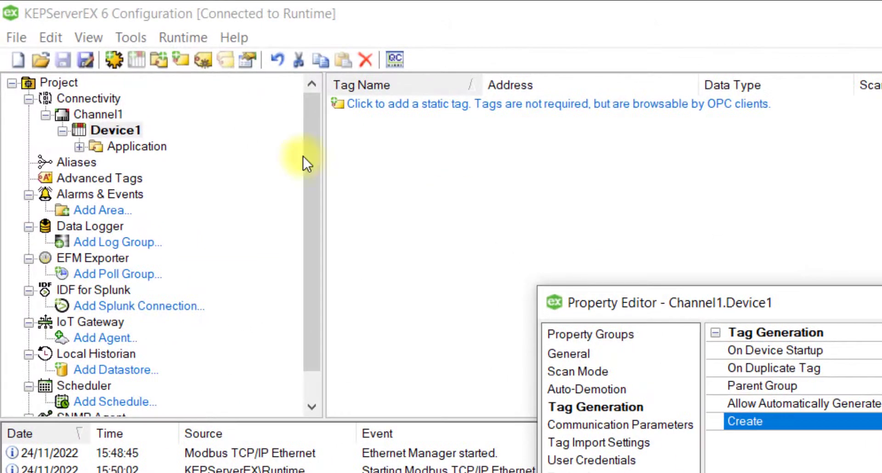
- Browse Application > GVL to the generated Word tag Application.GVL.DataWord
left_click(79, 147)
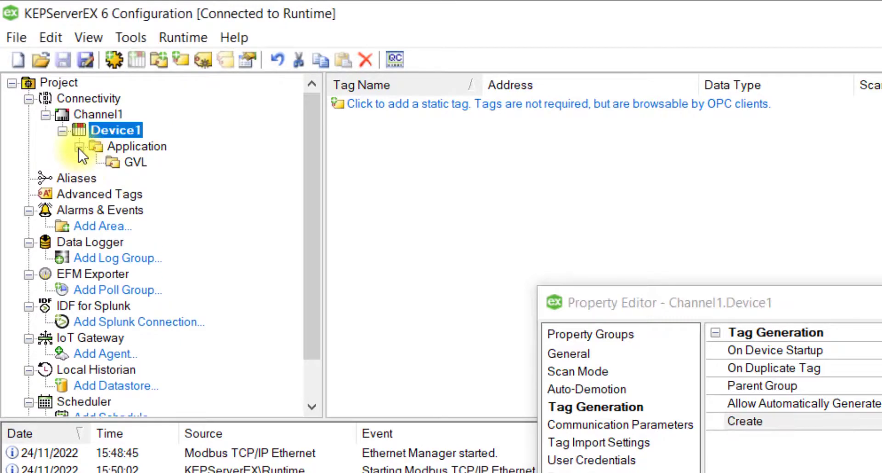
left_click(136, 161)
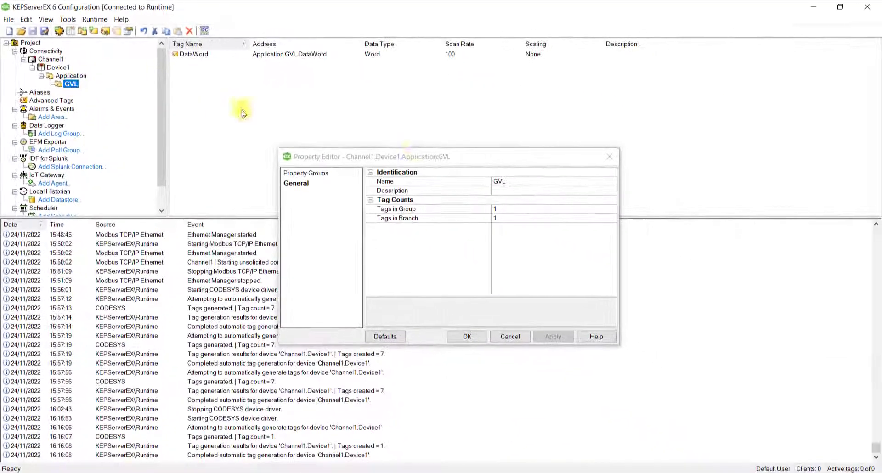
left_click(610, 157)
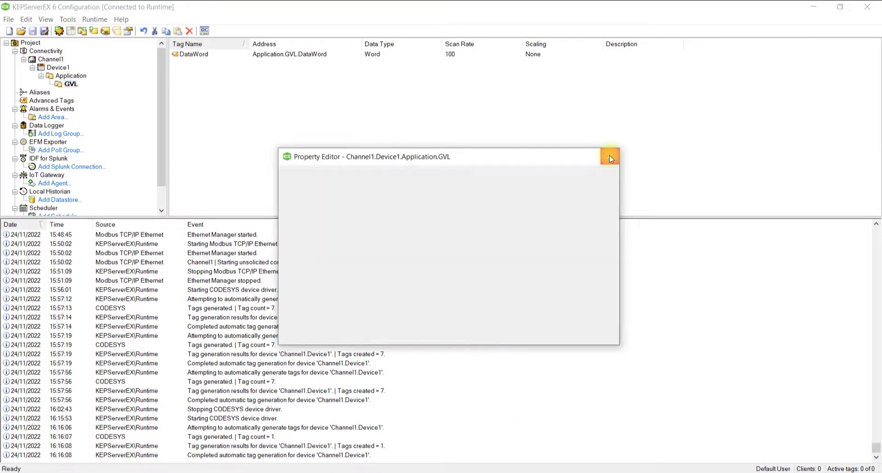
left_click(298, 57)
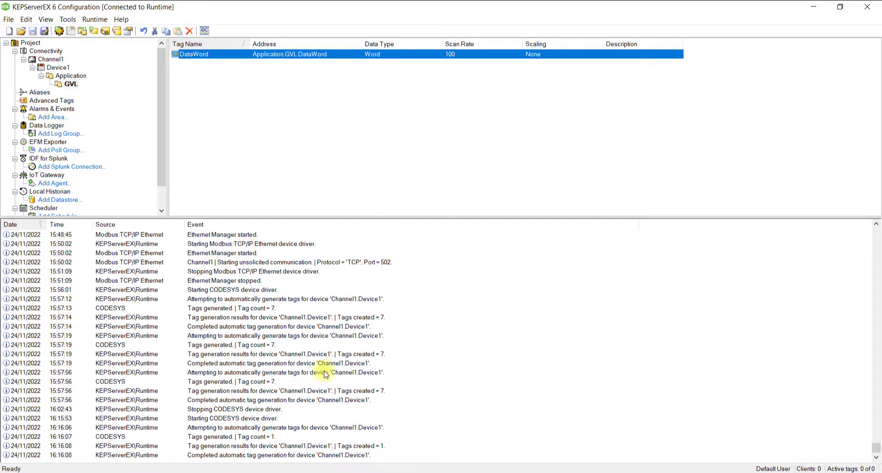
key("alt+Tab")
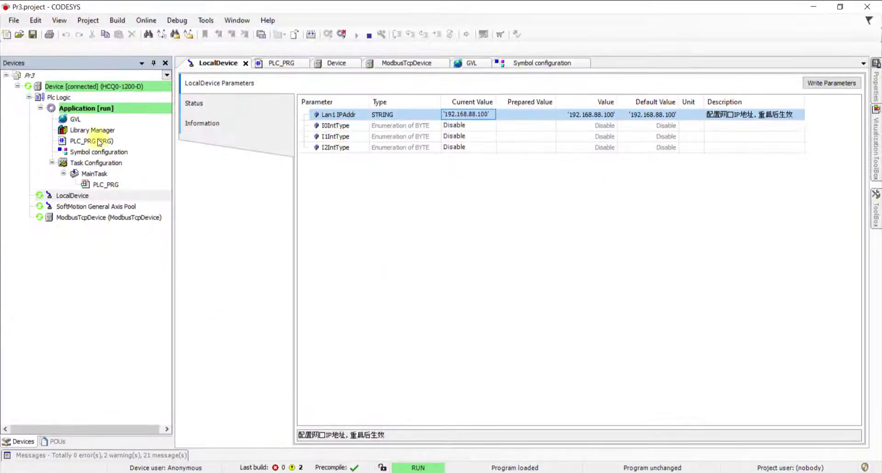
- Open the GVL variable list in the running application and select DataWord
double_click(85, 122)
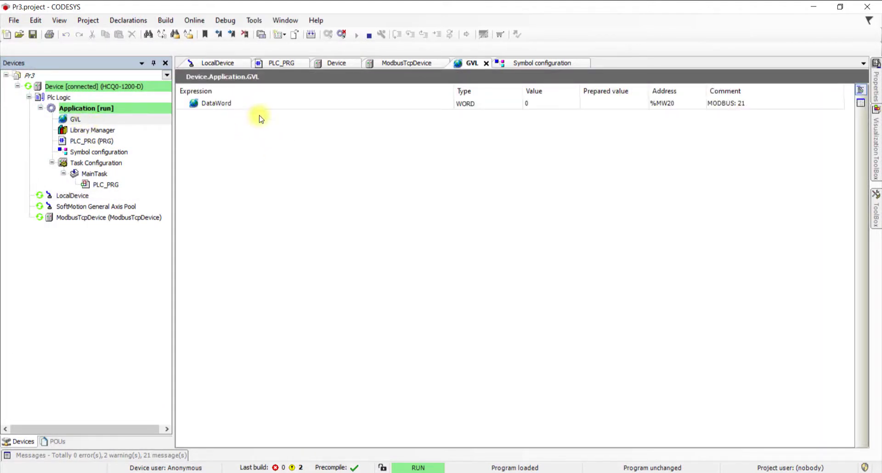
left_click(246, 105)
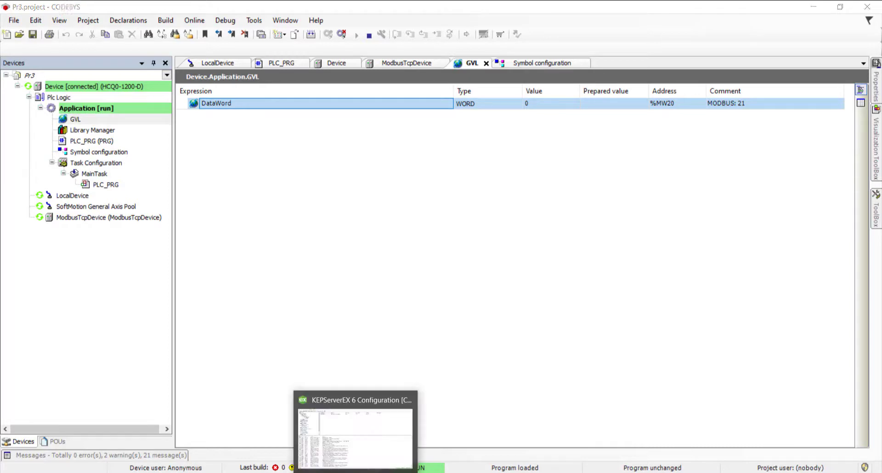
left_click(356, 351)
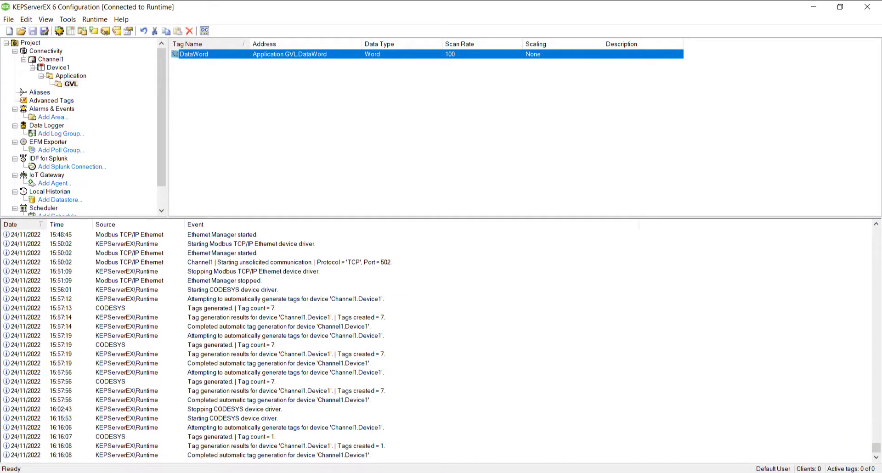
key("alt+Tab")
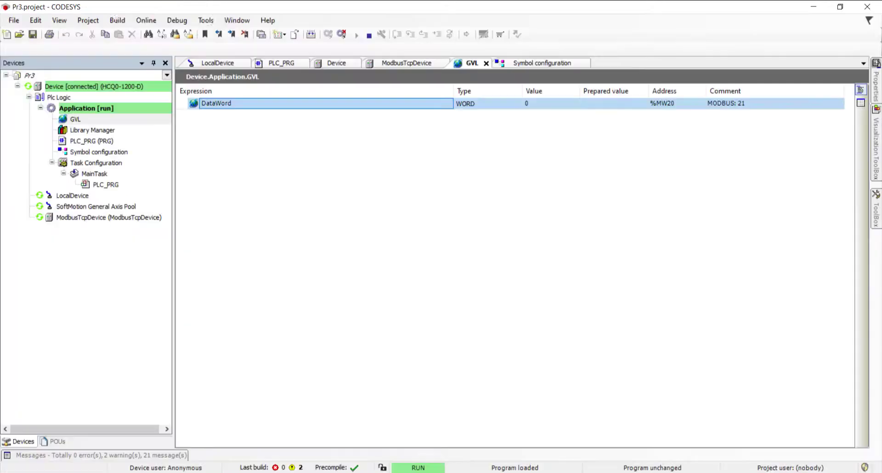
- Set DataWord's prepared value to 1234 and write all values to Device.Application
left_click(592, 105)
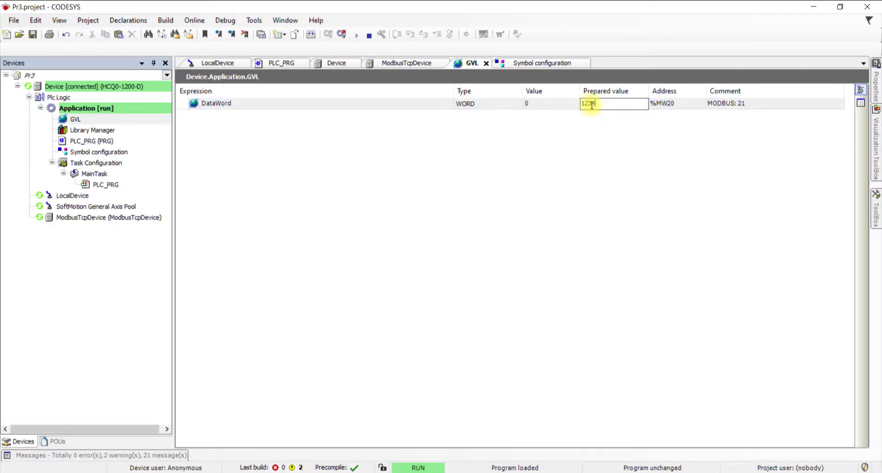
type("1234")
key("Return")
right_click(592, 107)
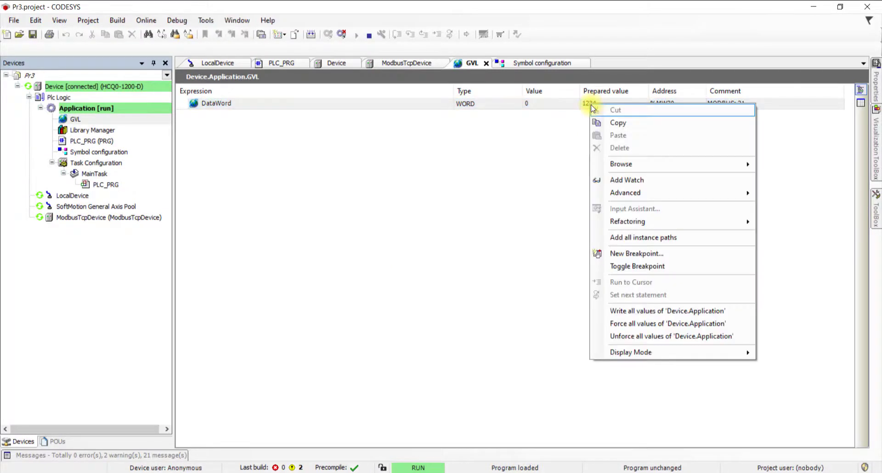
left_click(642, 314)
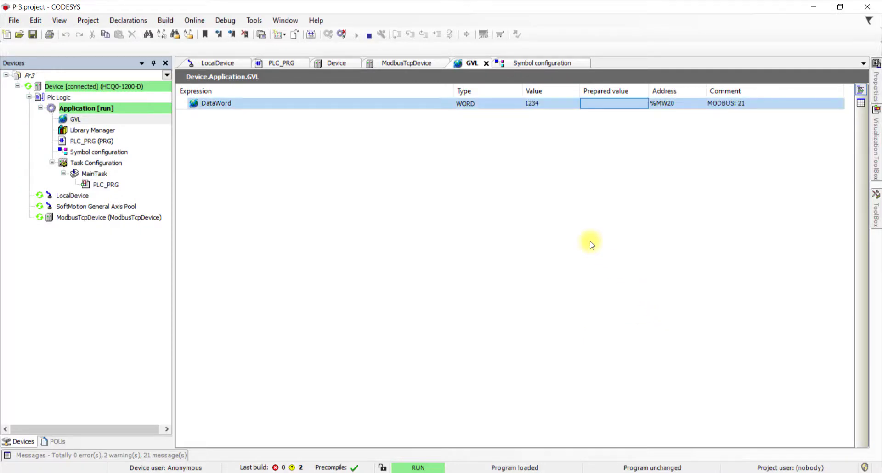
key("alt+Tab")
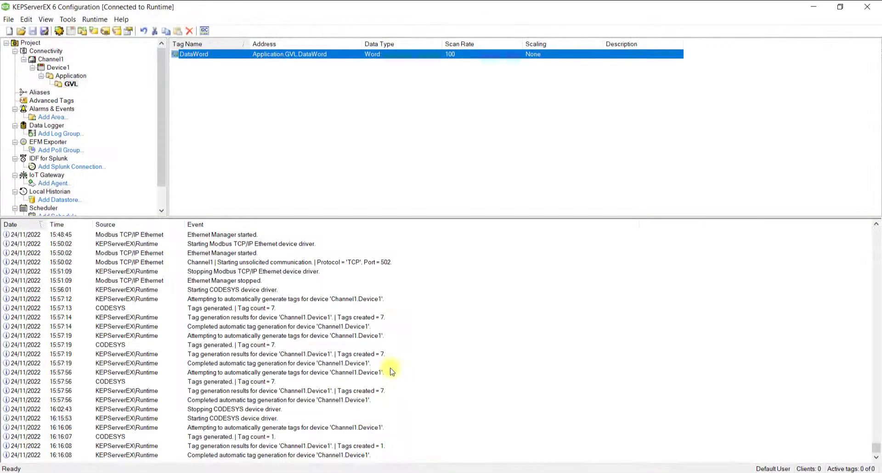
- In OPC Quick Client, confirm Channel1.Device1.Application.GVL.DataWord reads 1234 with Good quality
left_click(205, 31)
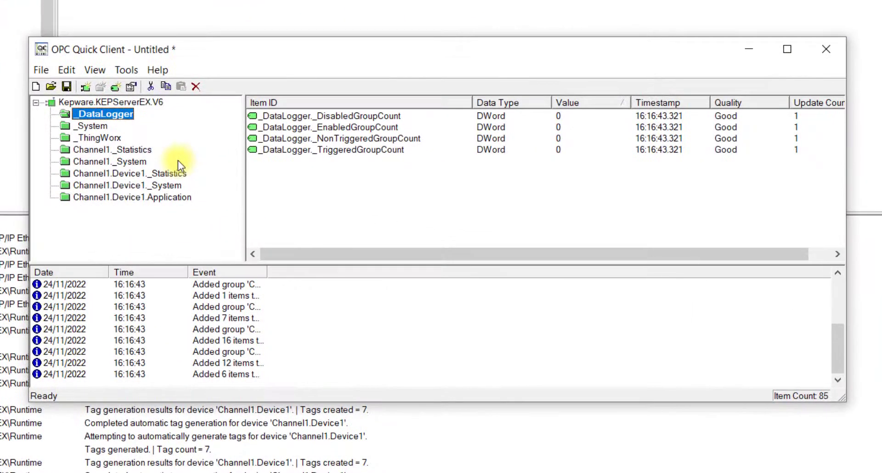
left_click(209, 203)
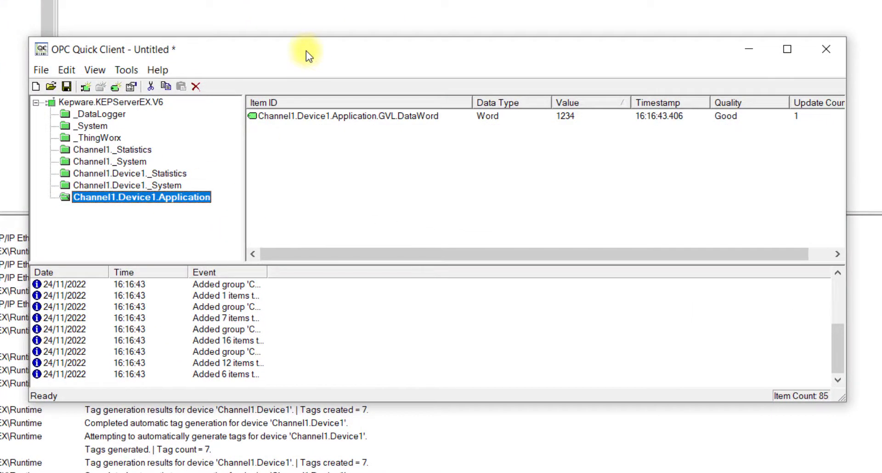
left_click_drag(305, 51, 259, 6)
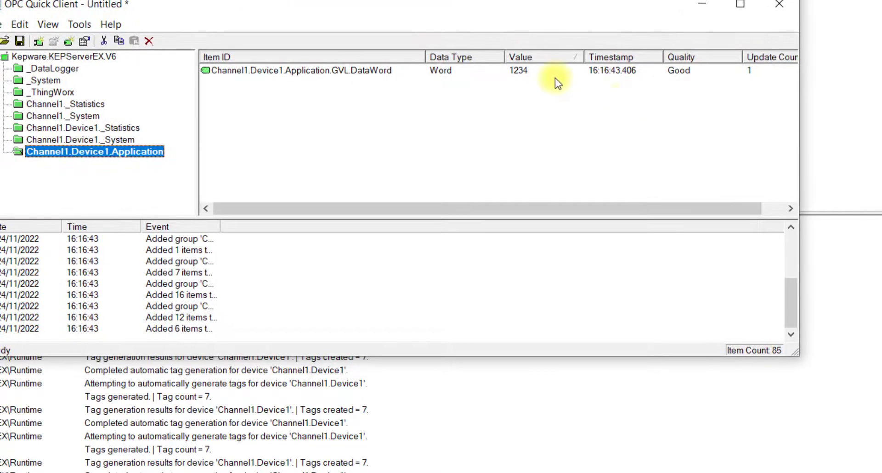
left_click(555, 75)
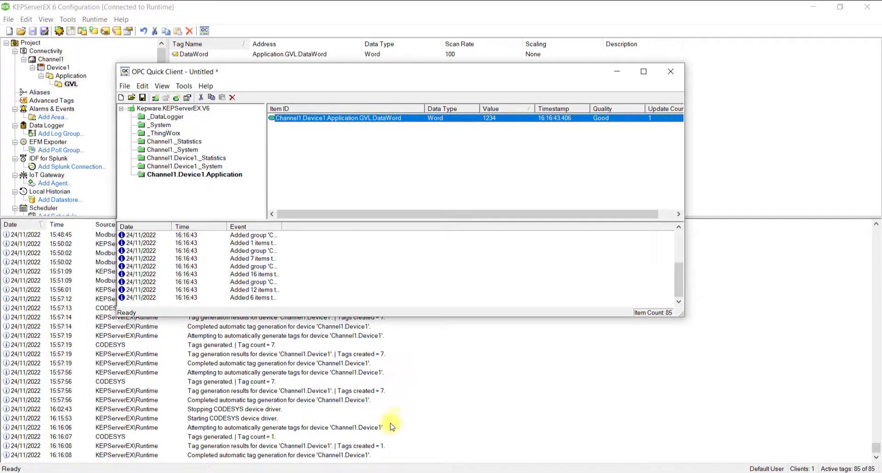
key("alt+Tab")
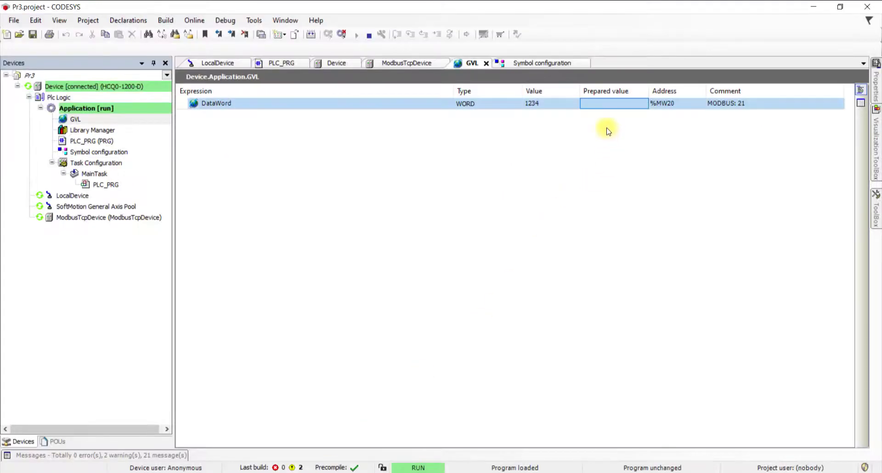
- Prepare 1111 for DataWord and write it to the running Device.Application, replacing 1234
left_click(593, 103)
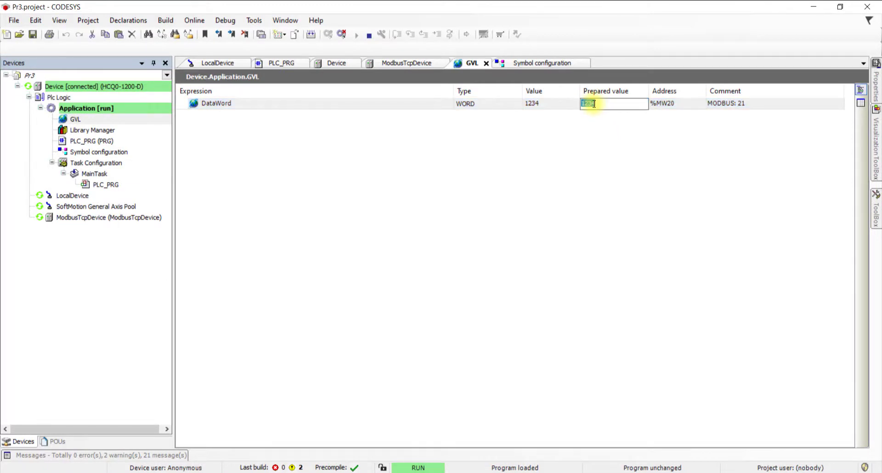
key("Return")
right_click(593, 104)
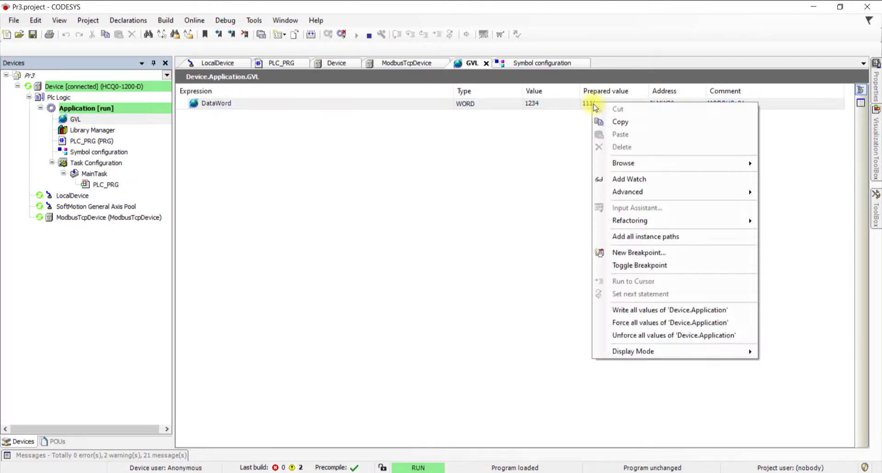
left_click(666, 311)
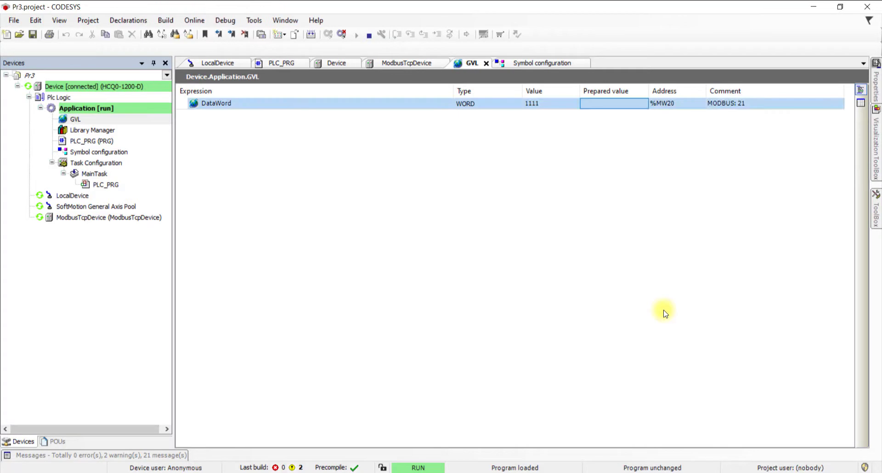